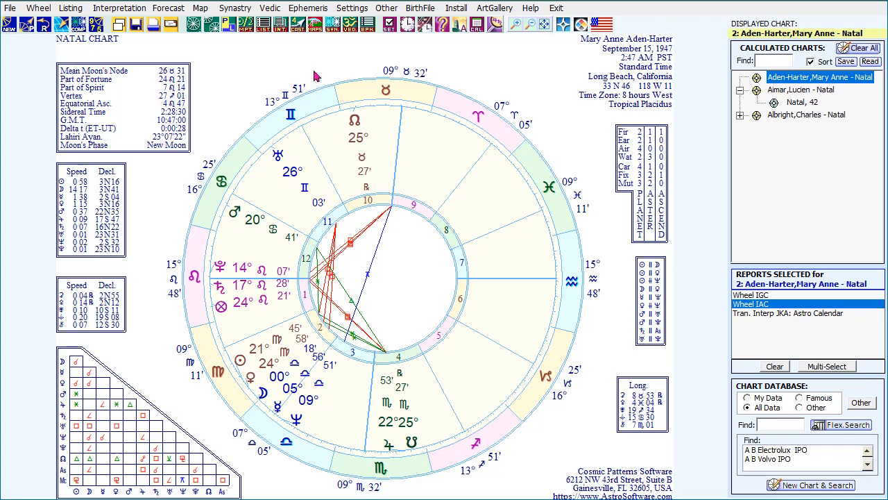
# Open the Rectification tool for the displayed natal chart and bring up its personal events for editing.
pyautogui.click(298, 27)
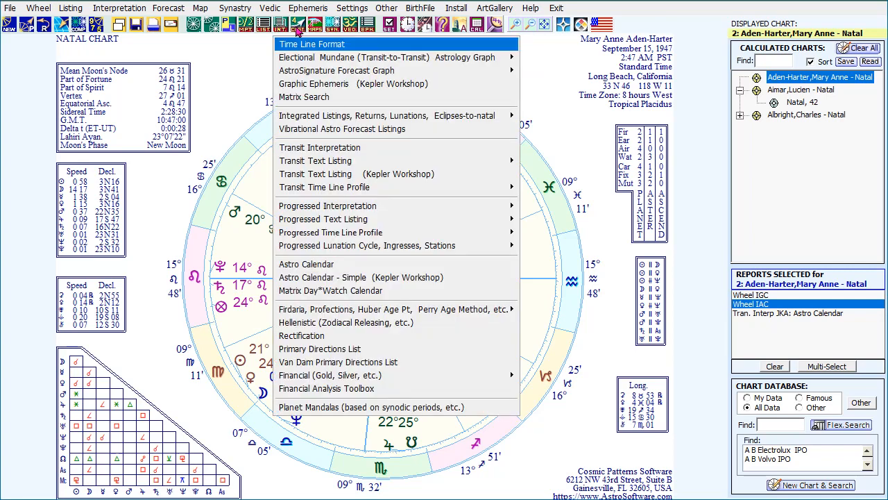
pyautogui.click(333, 336)
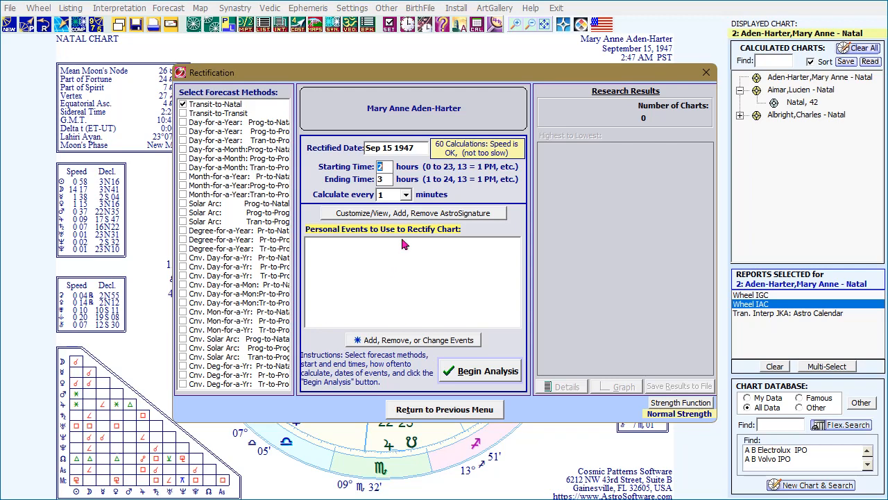
pyautogui.click(428, 345)
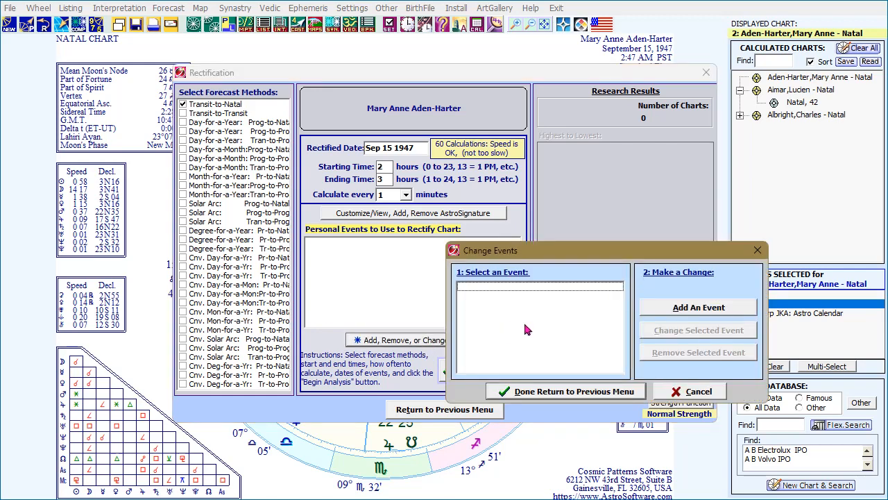
# Add a Child born event to the rectification, entering the first child's birth date.
pyautogui.click(683, 312)
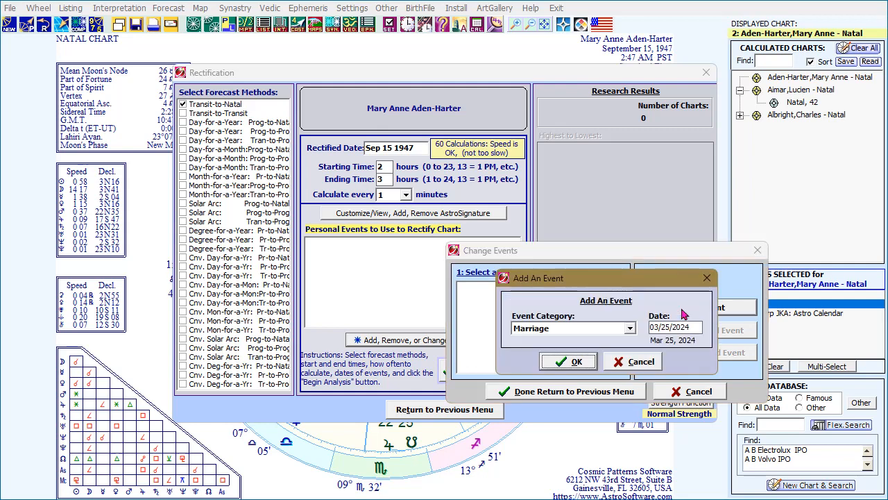
pyautogui.click(629, 328)
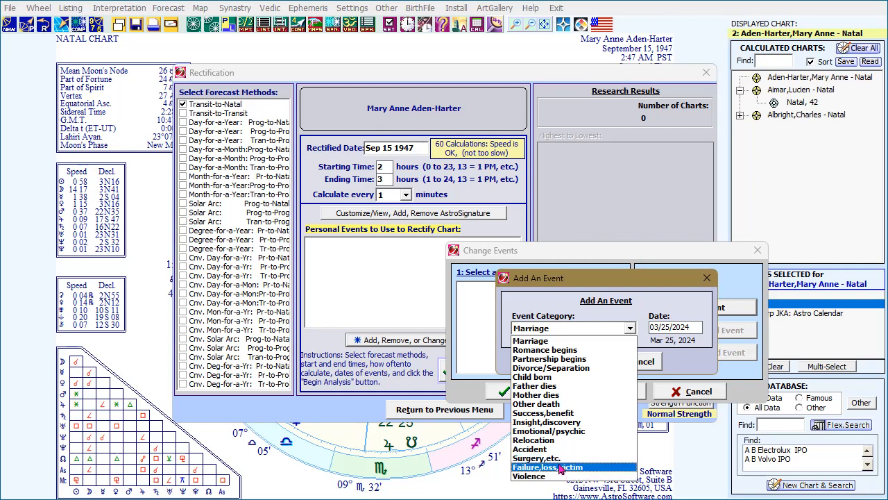
pyautogui.press('Up')
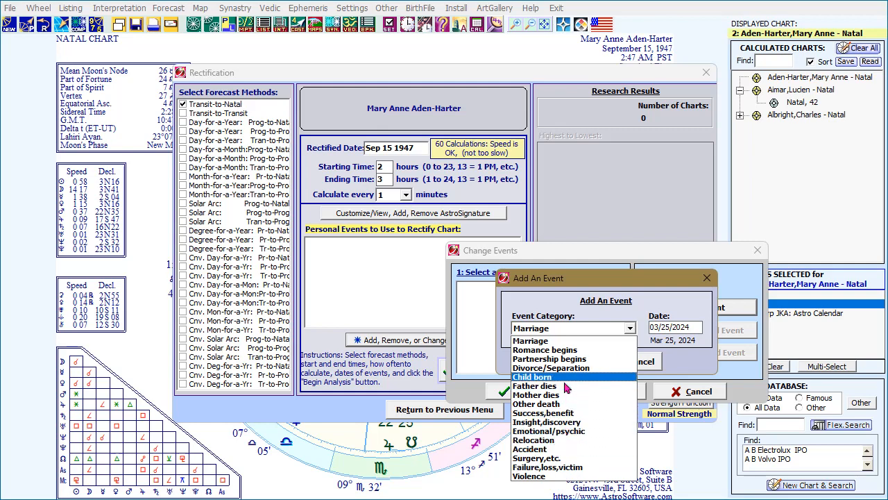
pyautogui.press('Return')
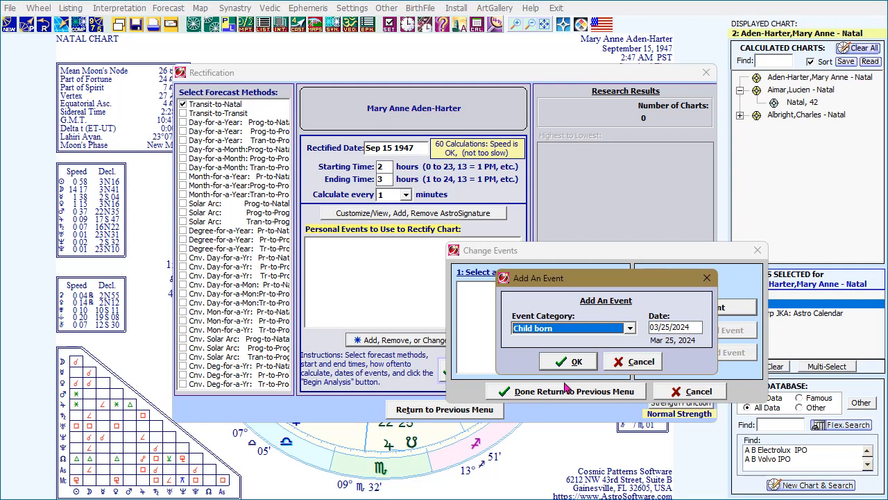
pyautogui.click(654, 326)
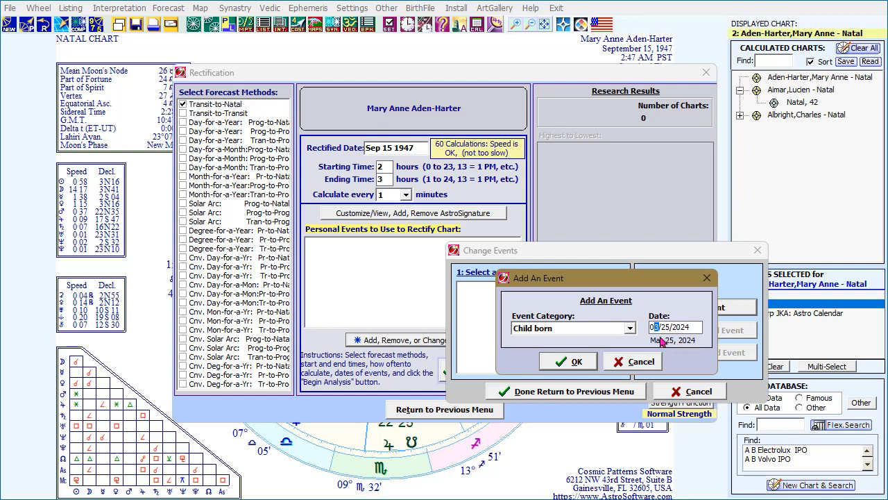
pyautogui.write('01')
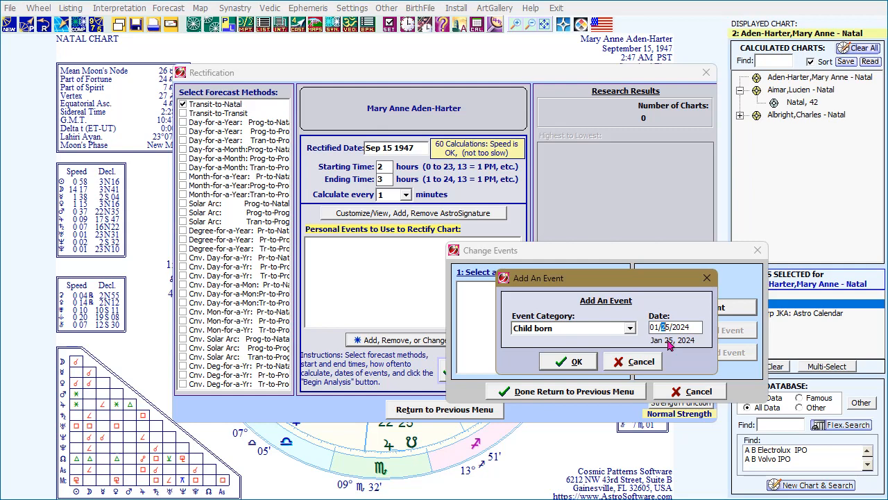
pyautogui.write('05/1980')
pyautogui.click(561, 362)
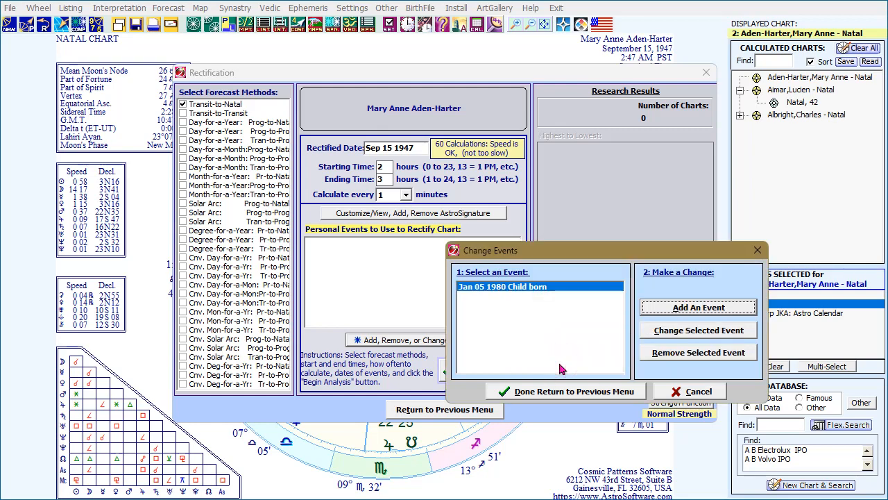
# Add another Child born event, entering the second child's birth date.
pyautogui.click(665, 314)
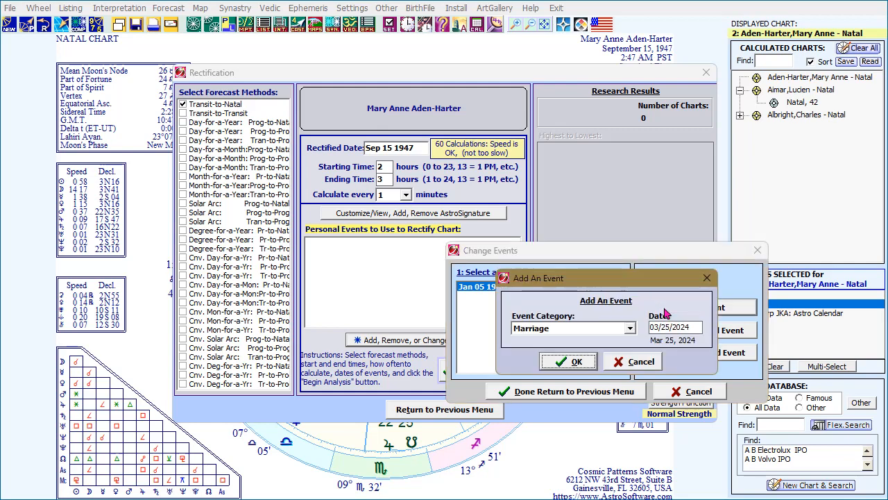
pyautogui.click(630, 329)
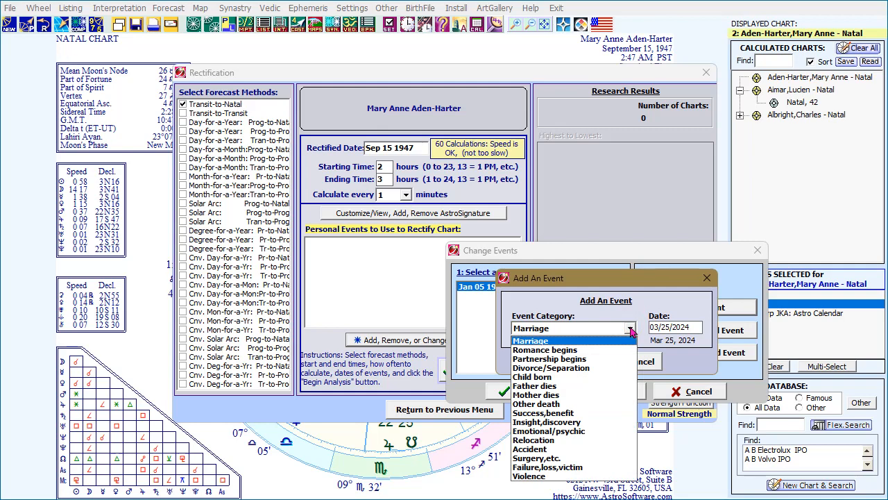
pyautogui.click(583, 379)
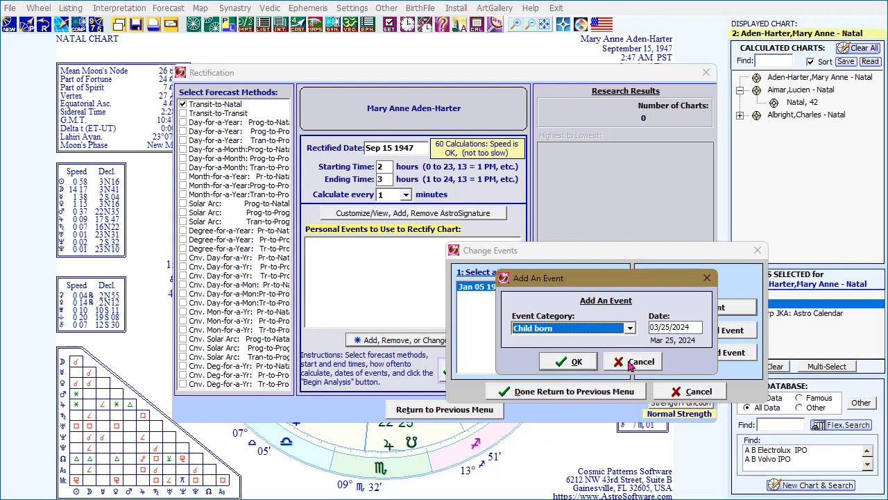
pyautogui.click(654, 327)
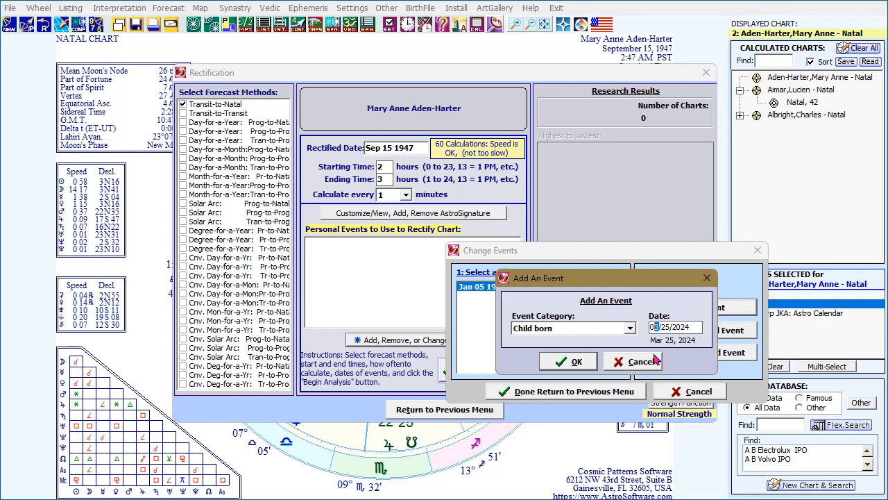
pyautogui.write('8/20/1990')
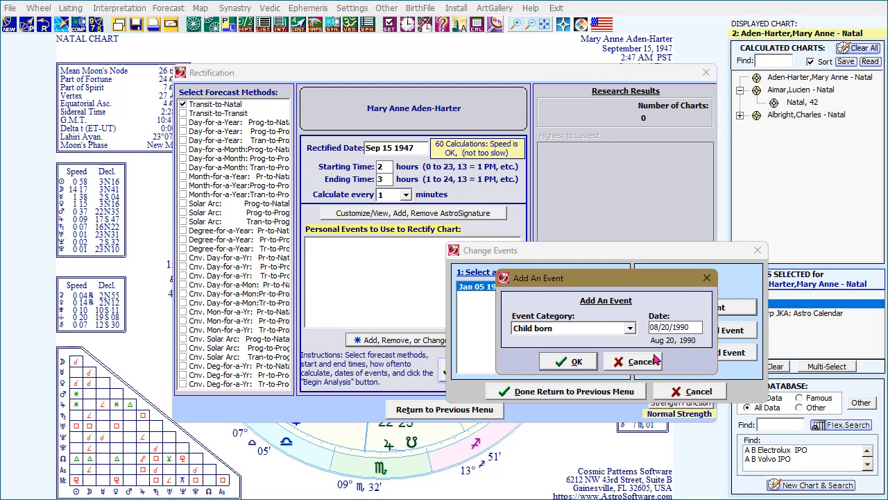
pyautogui.click(585, 364)
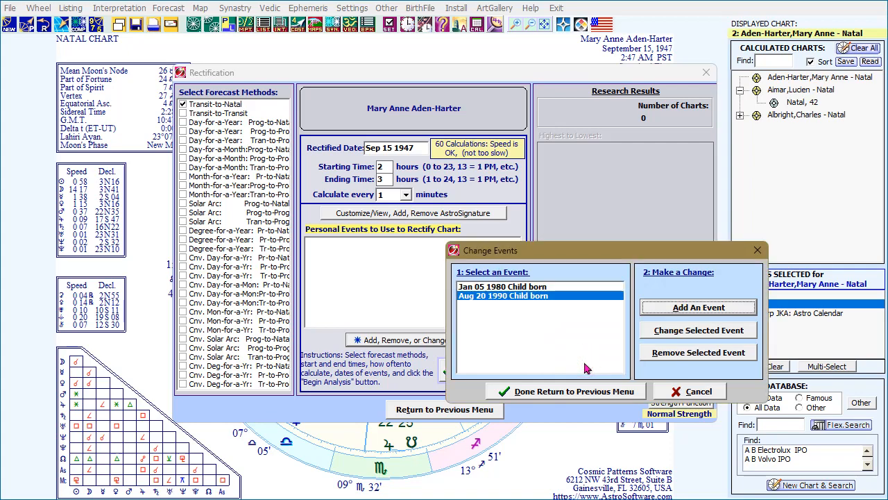
# Add a Father dies event dated 10/14/1993 to the personal events.
pyautogui.click(668, 309)
pyautogui.click(630, 329)
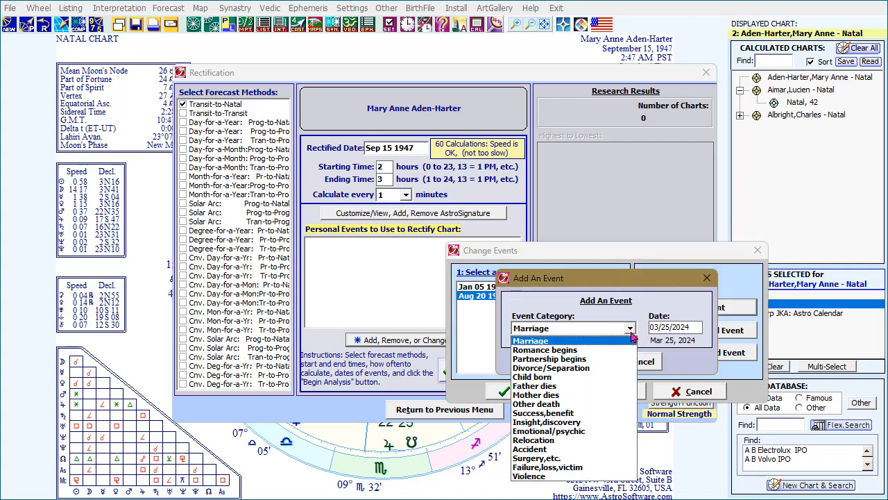
pyautogui.click(541, 386)
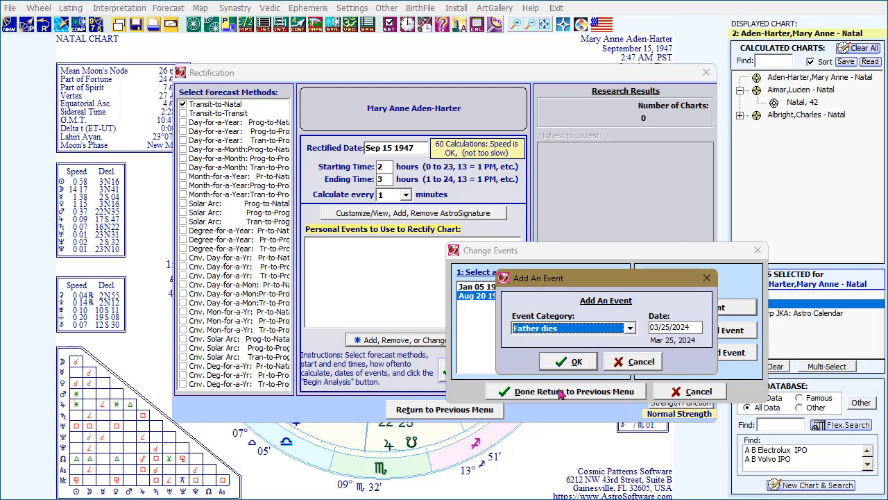
pyautogui.click(654, 327)
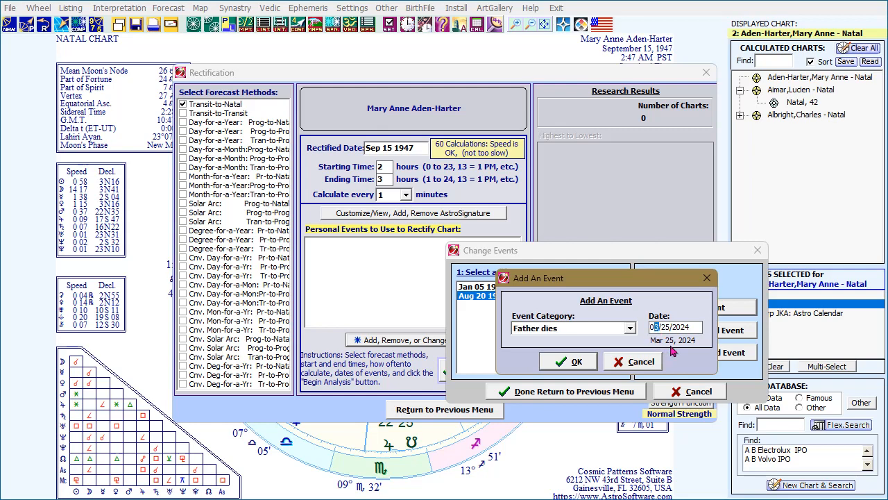
pyautogui.press('Left')
pyautogui.write('10/14/1993')
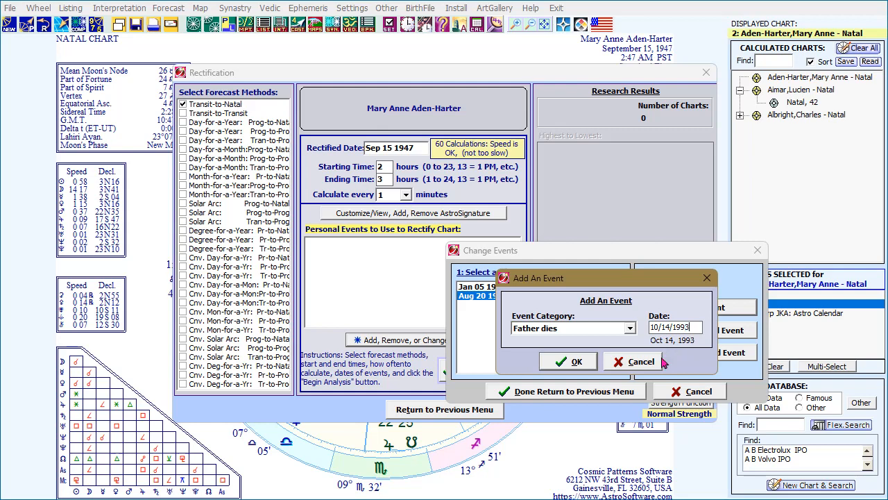
pyautogui.click(577, 361)
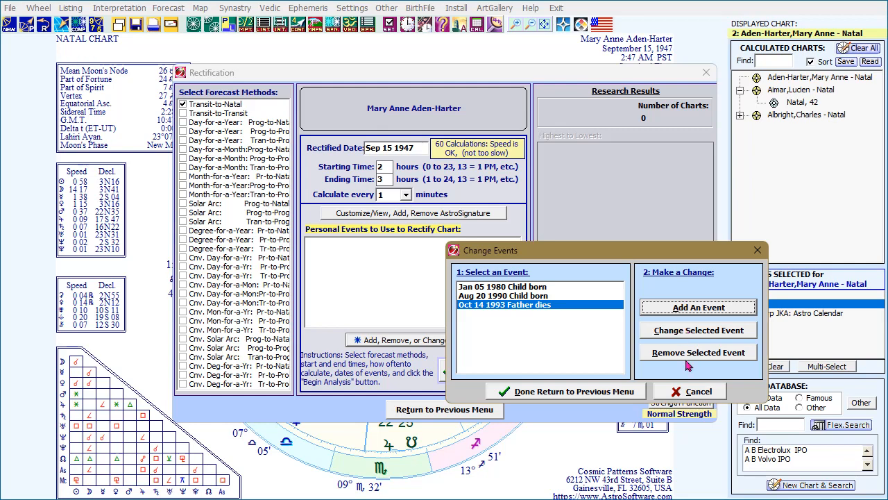
# Add an Other death event dated 12/30/0014 to the personal events.
pyautogui.click(669, 306)
pyautogui.click(629, 329)
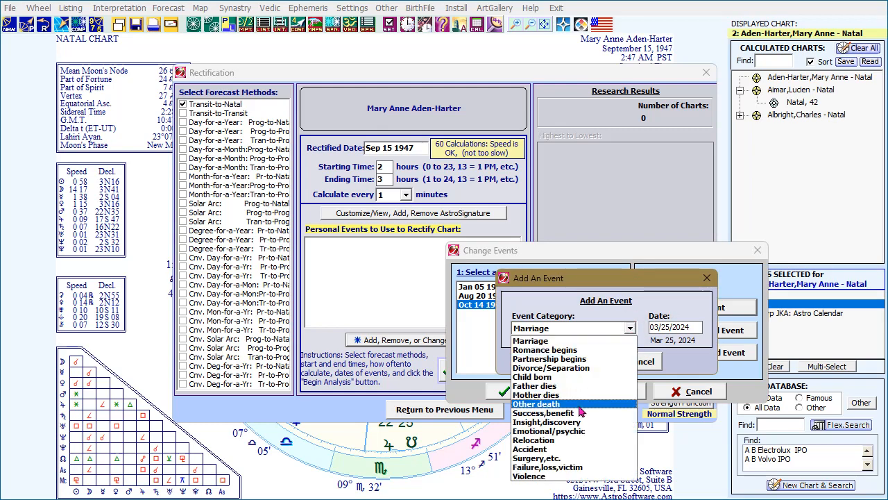
pyautogui.click(562, 406)
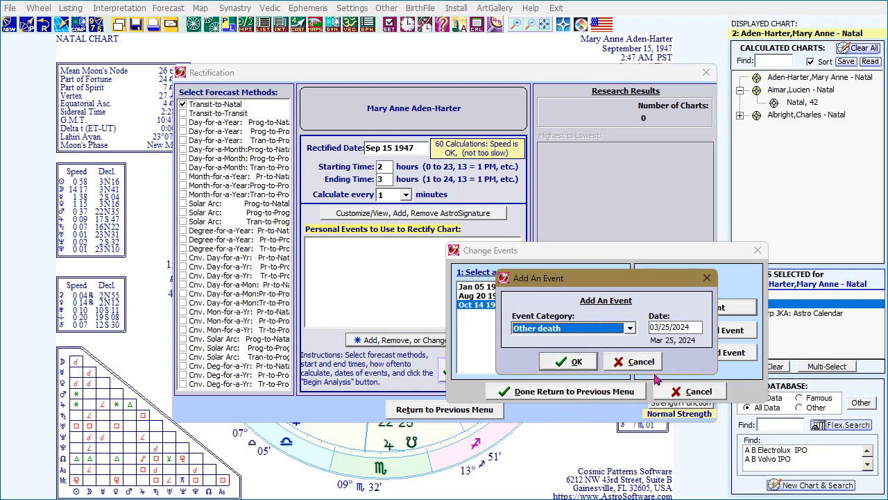
pyautogui.click(650, 327)
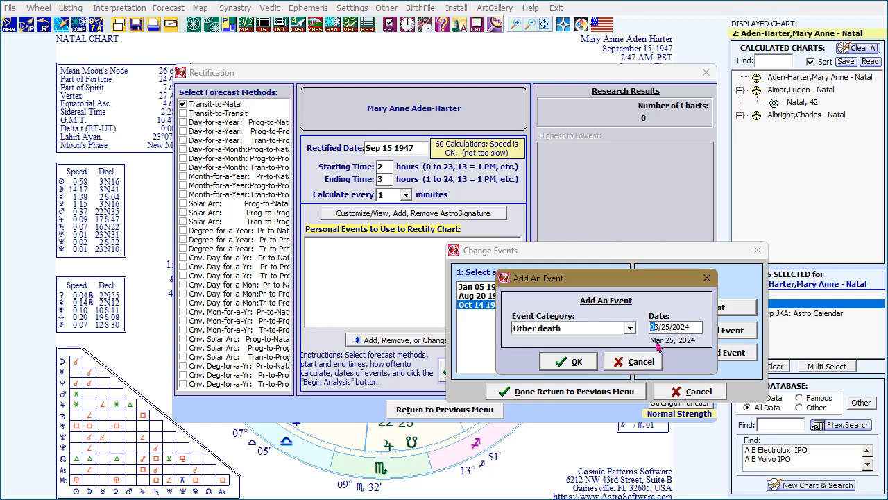
pyautogui.write('12/')
pyautogui.write('30/00')
pyautogui.write('24')
pyautogui.click(573, 363)
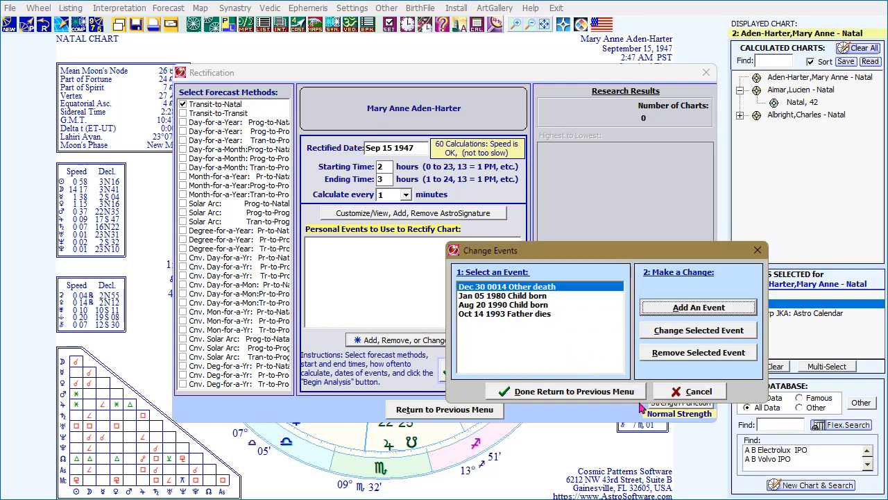
# Add a Relocation event dated 03/27/1989 to the personal events.
pyautogui.click(673, 307)
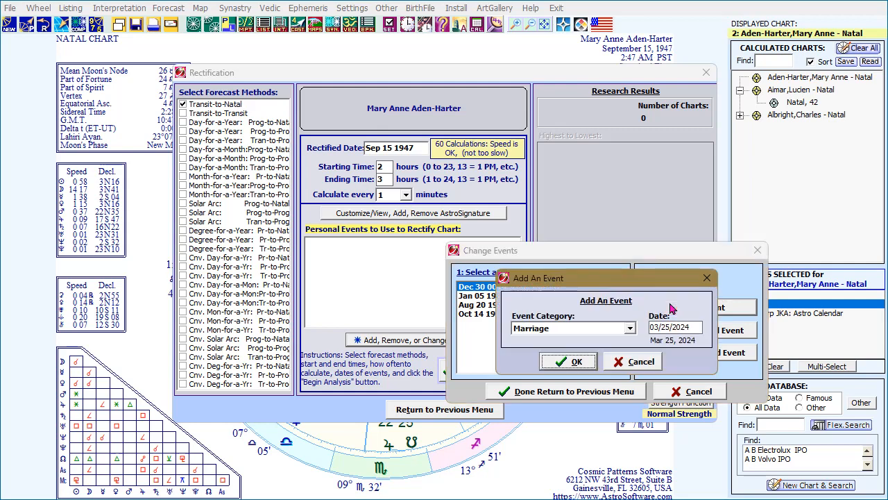
pyautogui.click(630, 328)
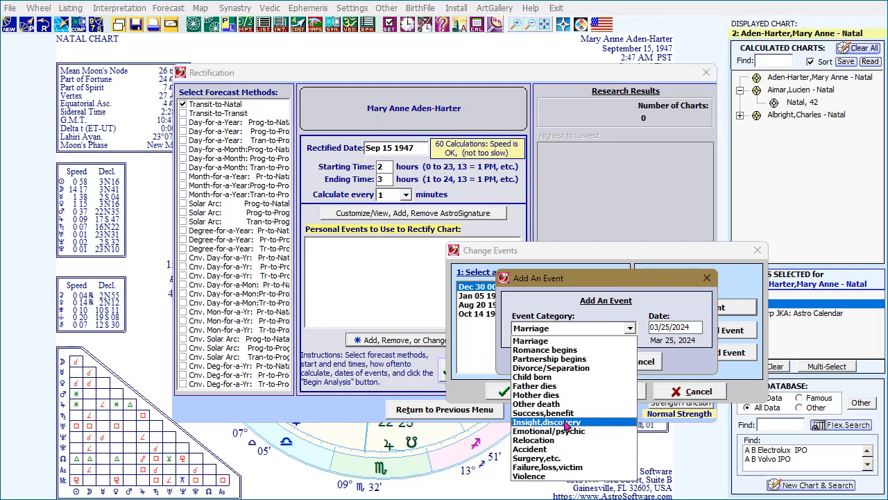
pyautogui.press('Up')
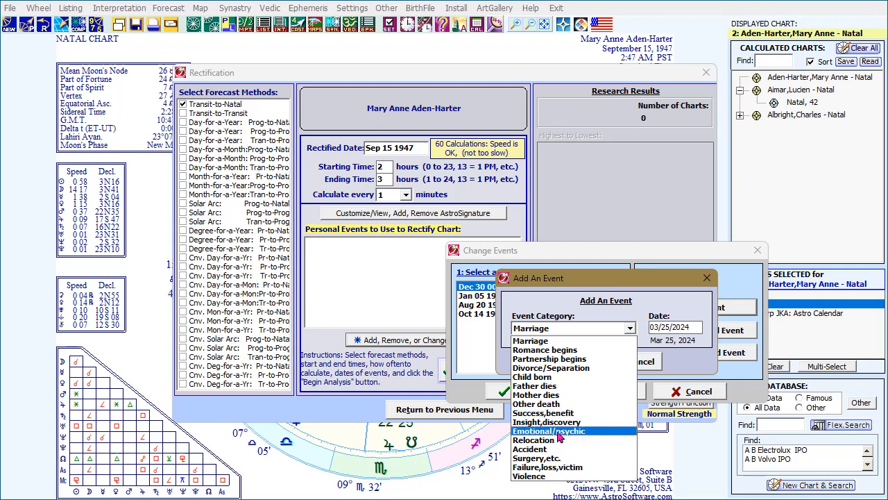
pyautogui.click(561, 440)
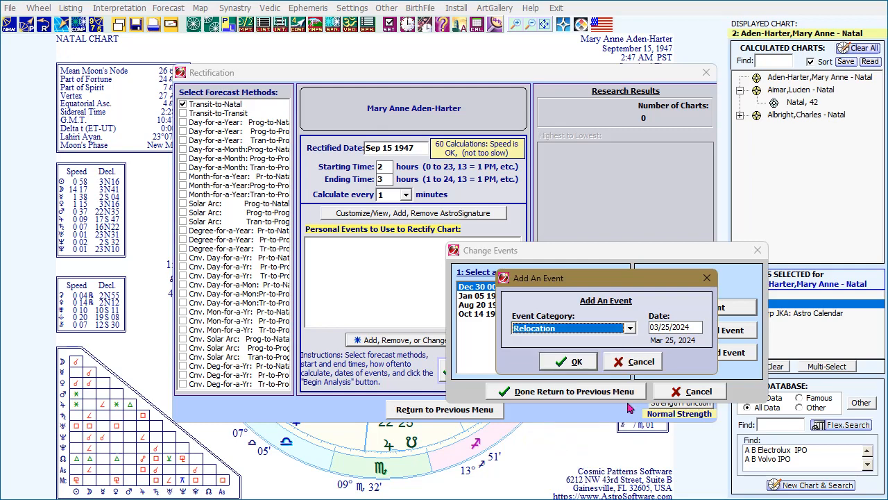
pyautogui.click(652, 327)
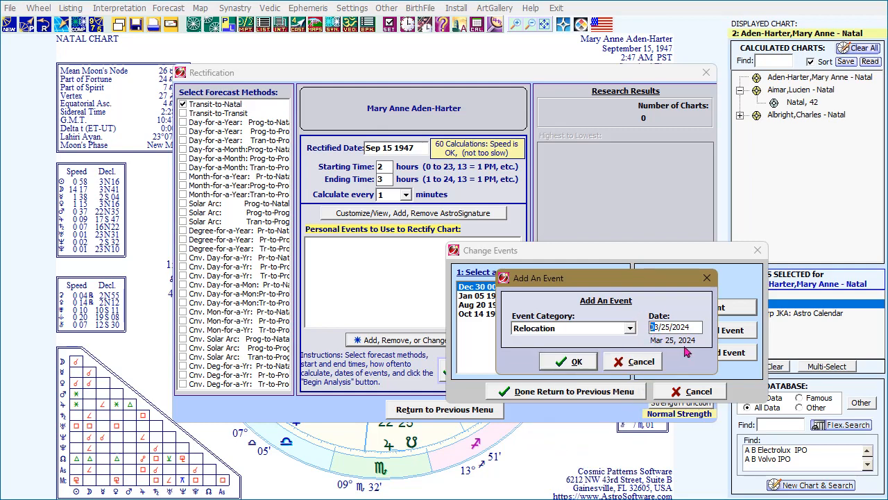
pyautogui.write('03/27/1989')
pyautogui.click(570, 362)
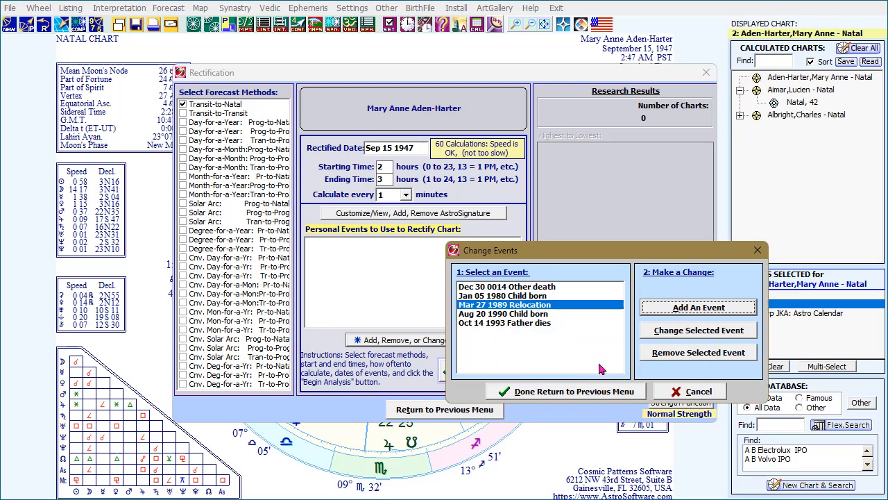
# Save the personal events list and return to the rectification settings, acknowledging the notices.
pyautogui.click(580, 392)
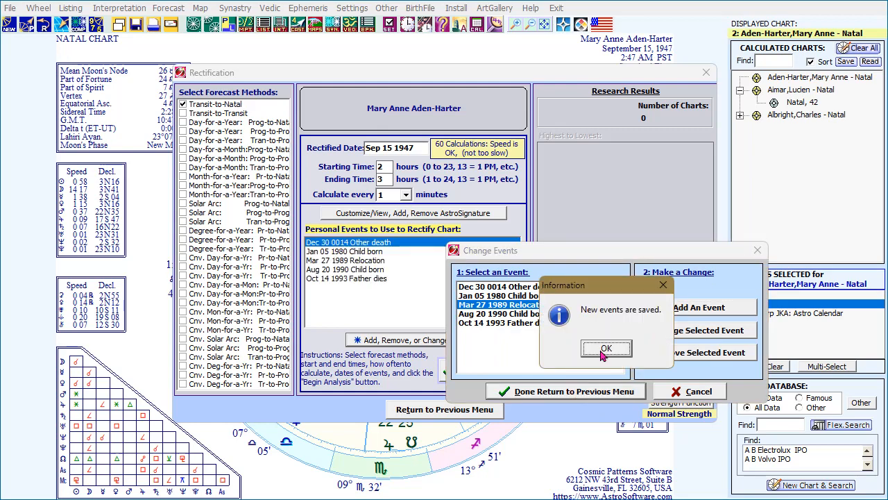
pyautogui.click(602, 354)
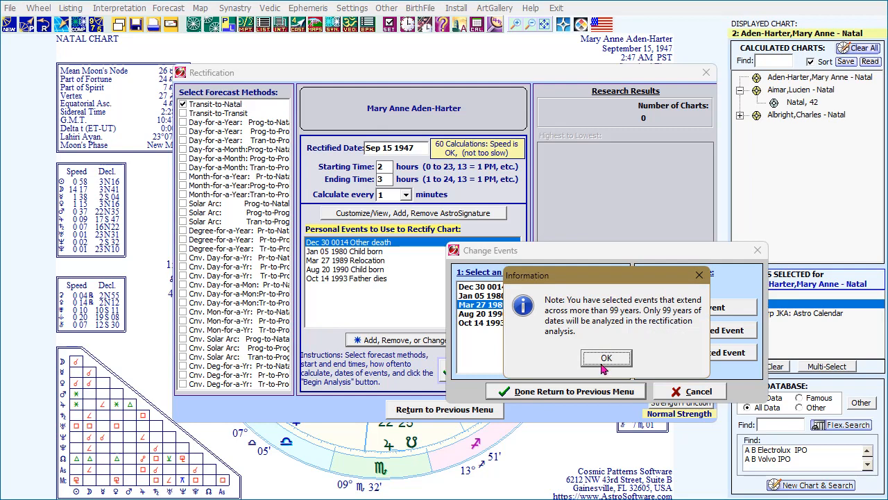
pyautogui.click(605, 359)
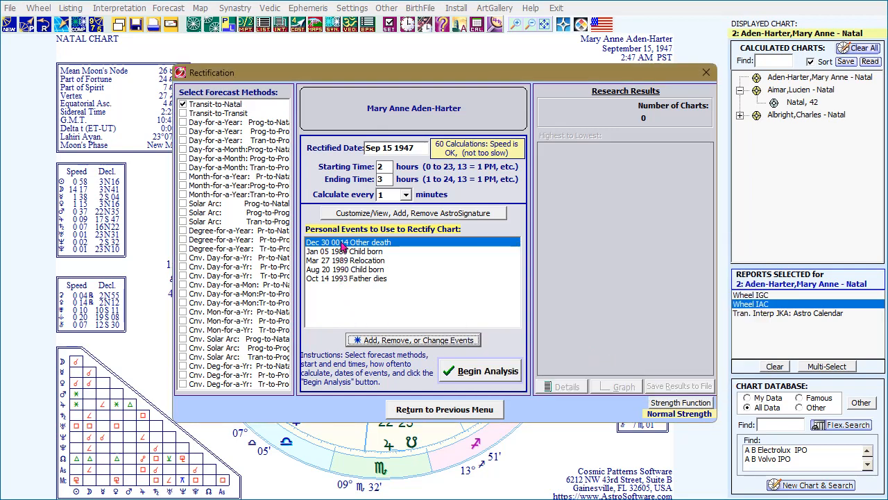
# Set the rectification's starting time to 0 hours and its ending time to 24 hours.
pyautogui.doubleClick(379, 179)
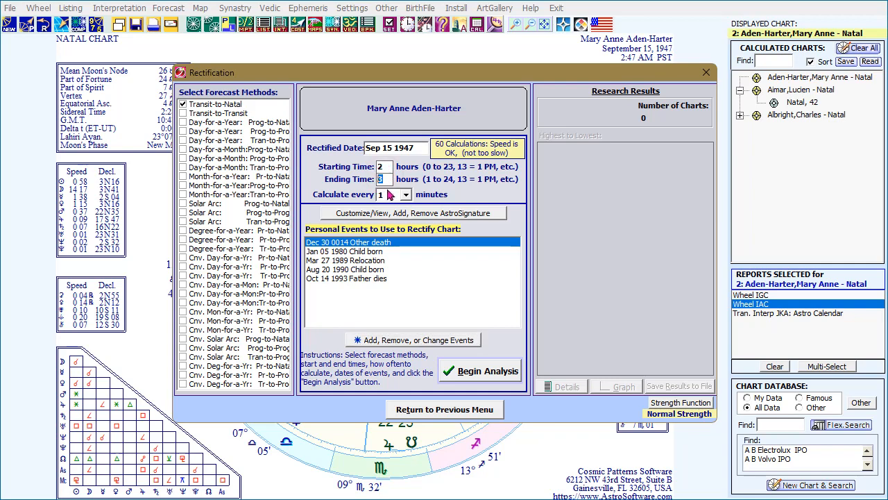
pyautogui.doubleClick(382, 167)
pyautogui.write('0')
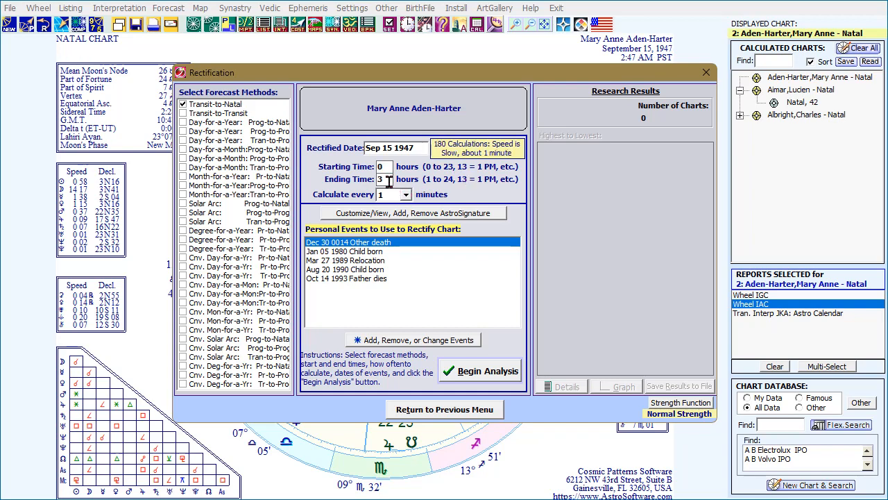
pyautogui.click(388, 180)
pyautogui.write('24')
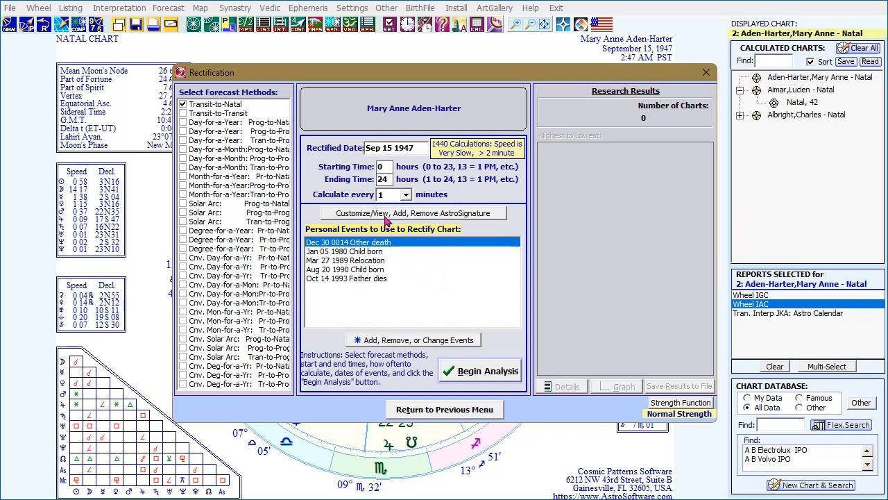
# Set the starting time to 23 hours and run the rectification analysis.
pyautogui.click(381, 167)
pyautogui.write('23')
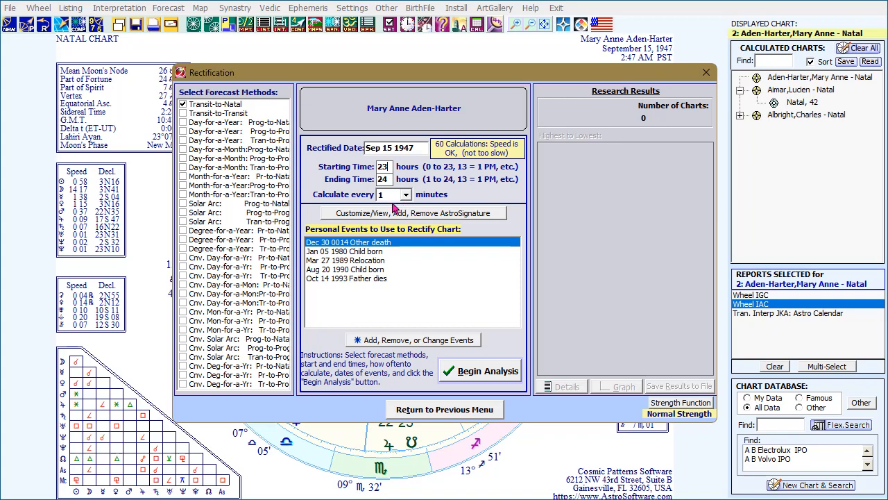
pyautogui.click(464, 375)
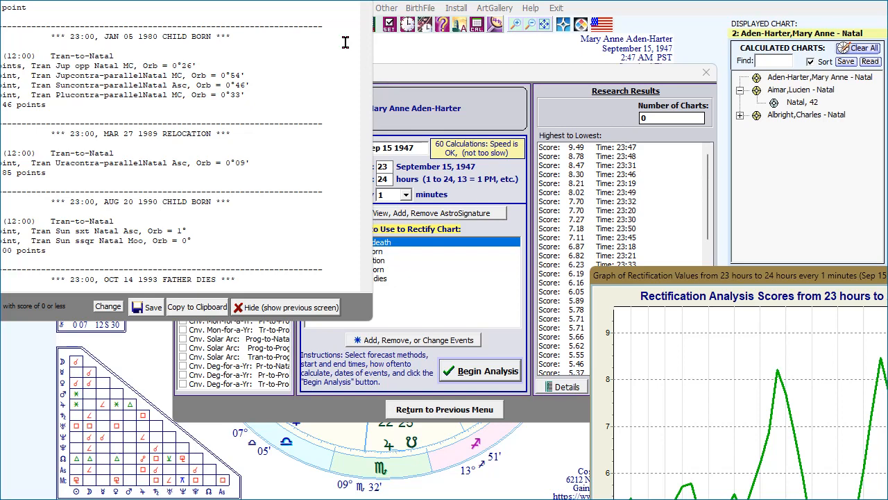
# Rearrange the detailed report, rectification settings and score graph windows to bring the whole graph into view.
pyautogui.moveTo(346, 42); pyautogui.dragTo(354, 17)
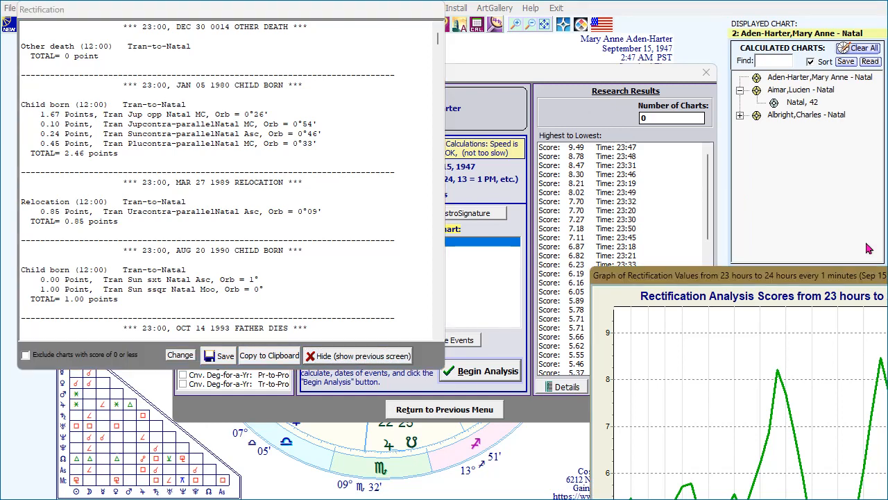
pyautogui.moveTo(865, 243); pyautogui.dragTo(780, 206)
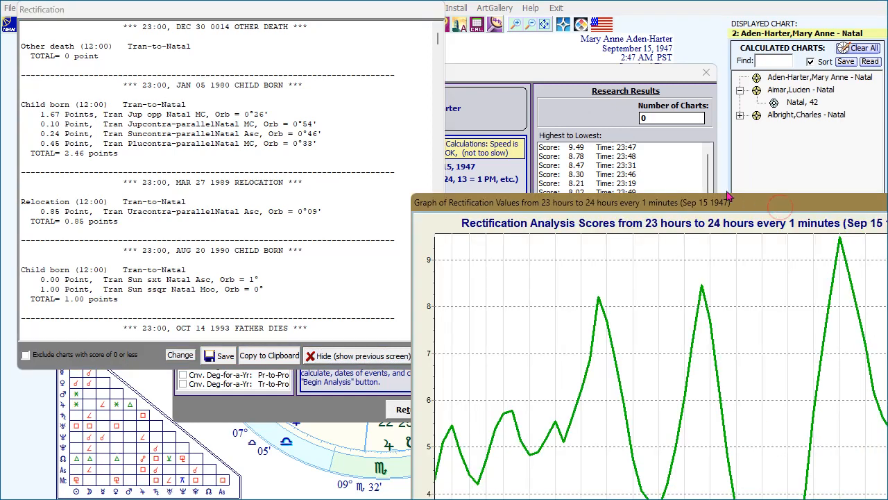
pyautogui.moveTo(729, 198); pyautogui.dragTo(639, 170)
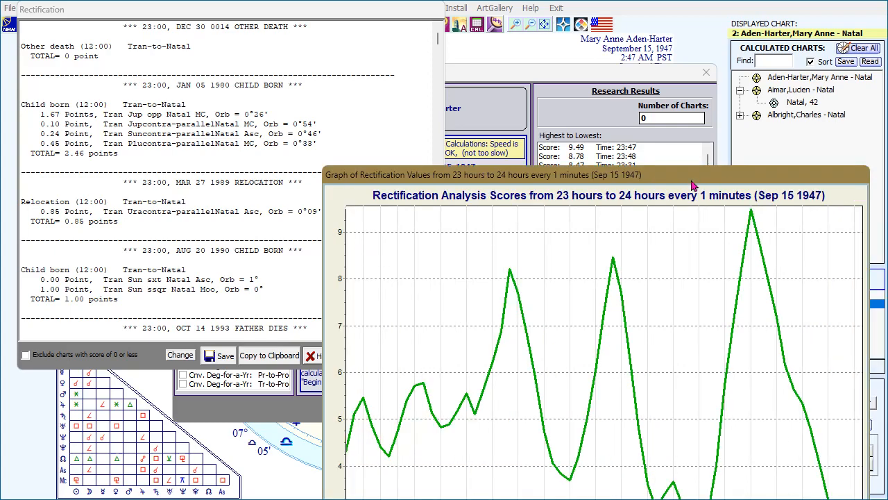
pyautogui.click(606, 74)
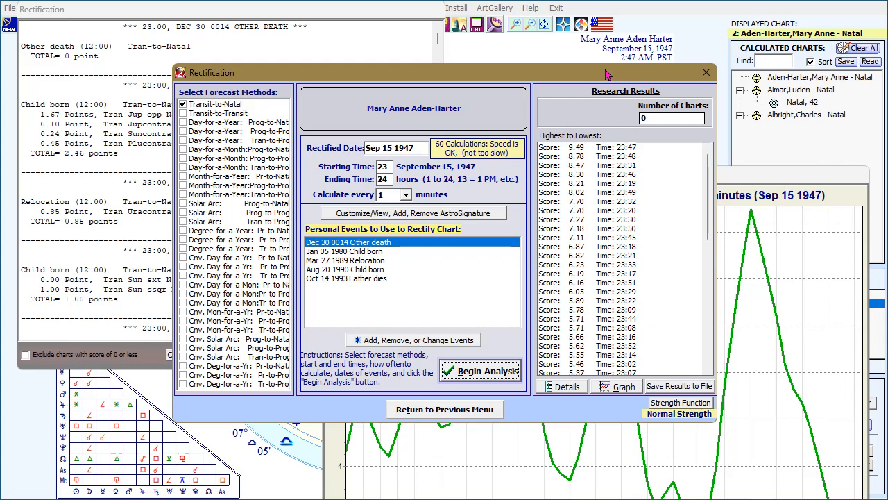
pyautogui.moveTo(605, 74); pyautogui.dragTo(611, 45)
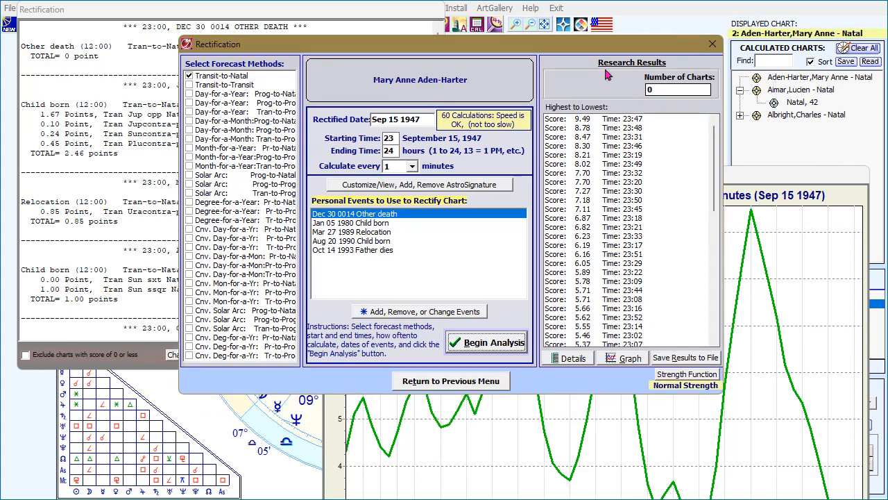
pyautogui.click(800, 180)
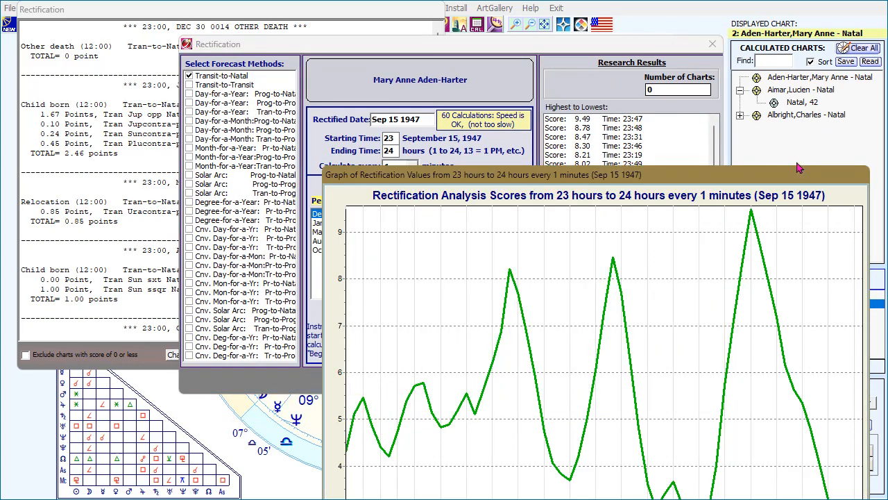
pyautogui.moveTo(800, 178); pyautogui.dragTo(788, 139)
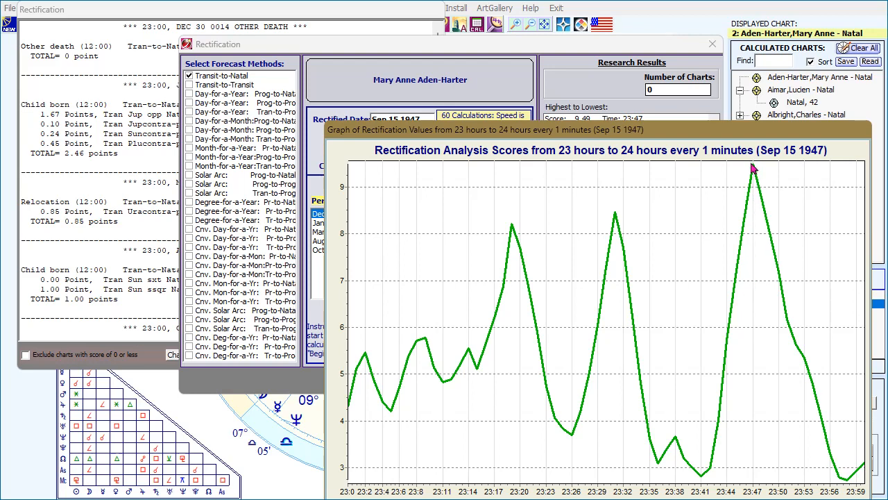
# Compare the ranked birth-time scores with the graph's peaks and the event-by-event report, and return to the natal chart.
pyautogui.click(588, 72)
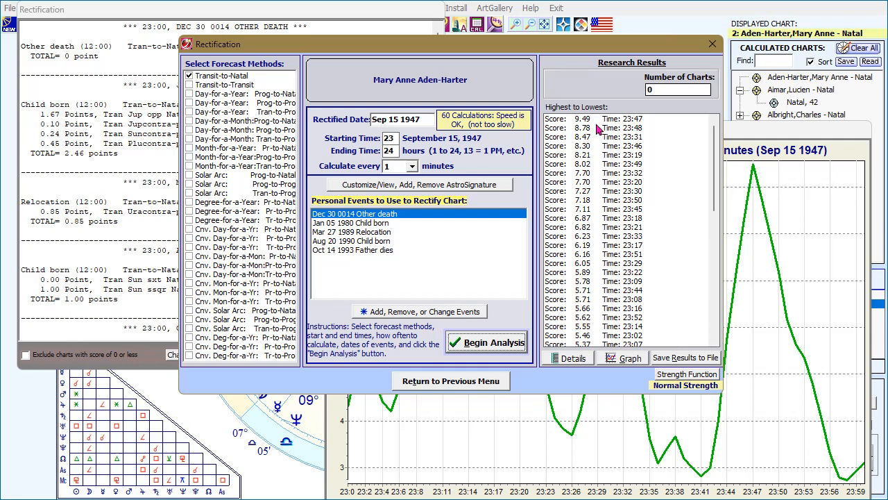
pyautogui.click(759, 134)
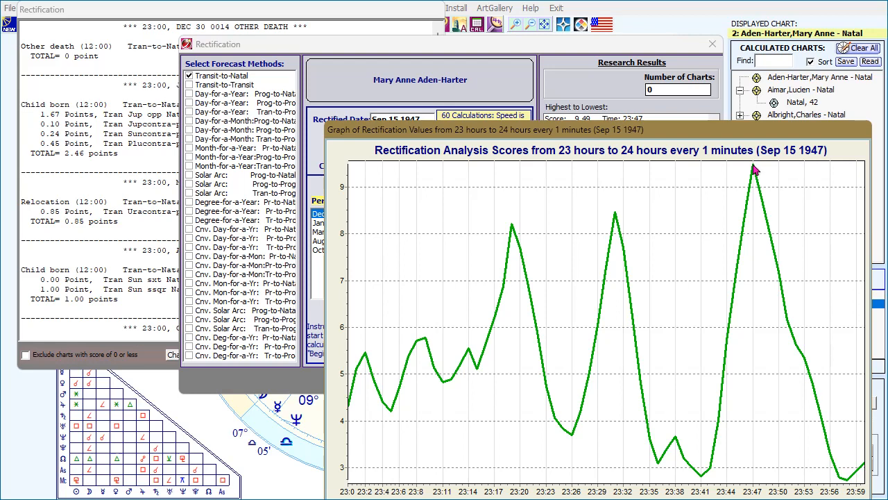
pyautogui.click(94, 331)
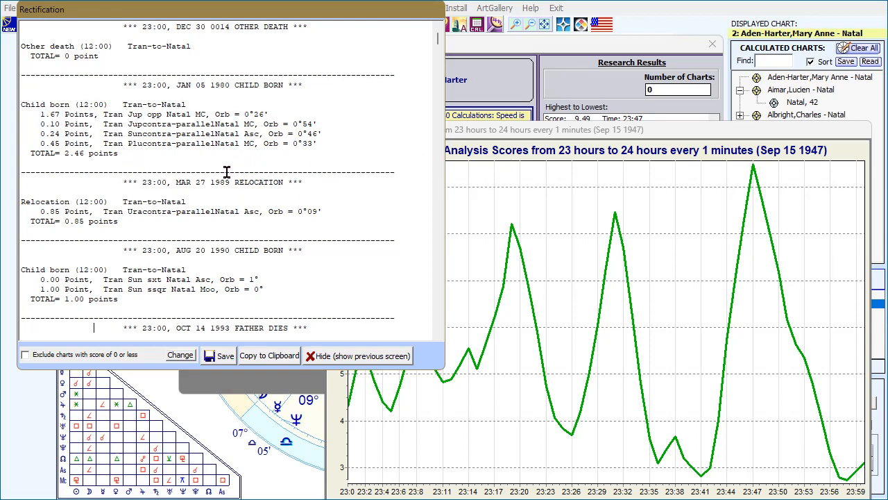
pyautogui.scroll(-4, 226, 171)
pyautogui.scroll(4, 226, 172)
pyautogui.click(669, 156)
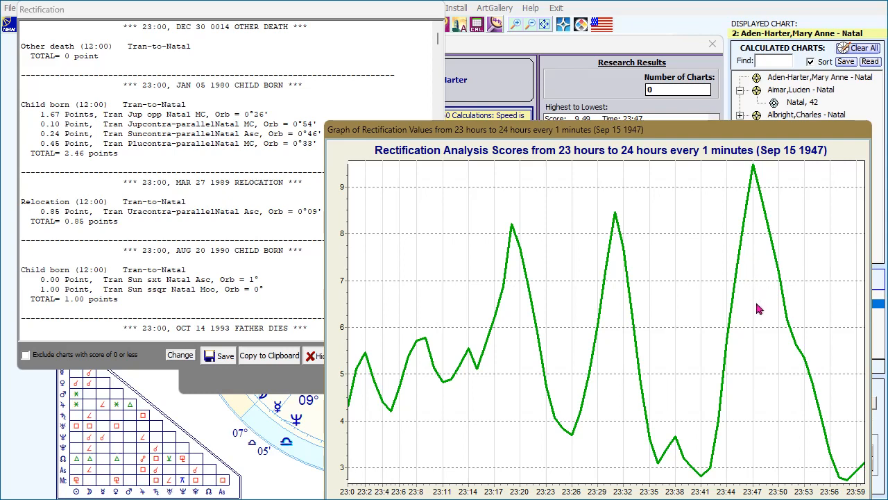
pyautogui.click(613, 93)
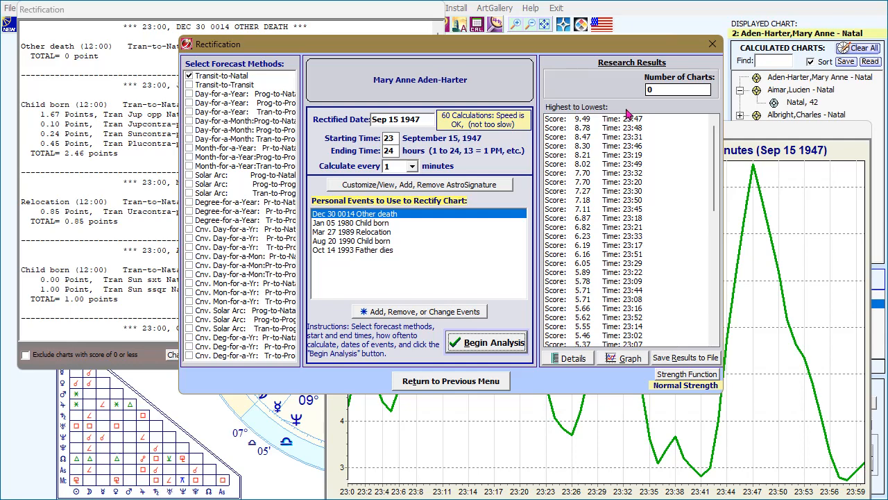
pyautogui.click(443, 386)
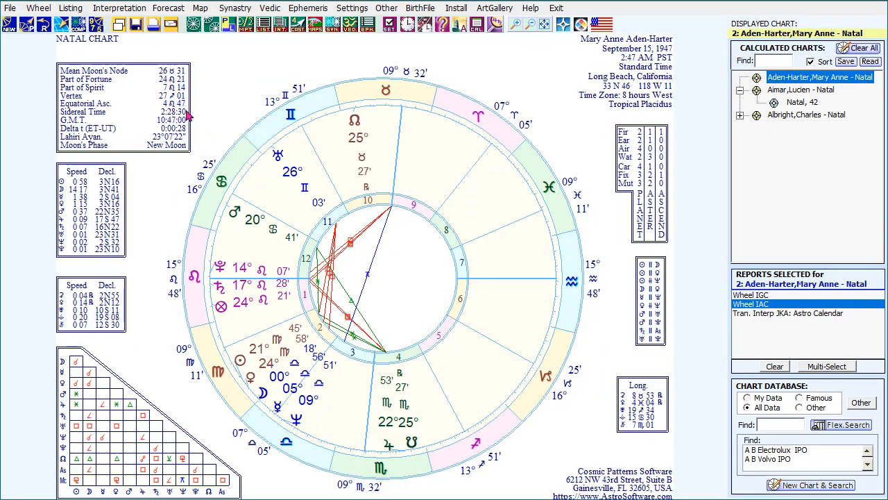